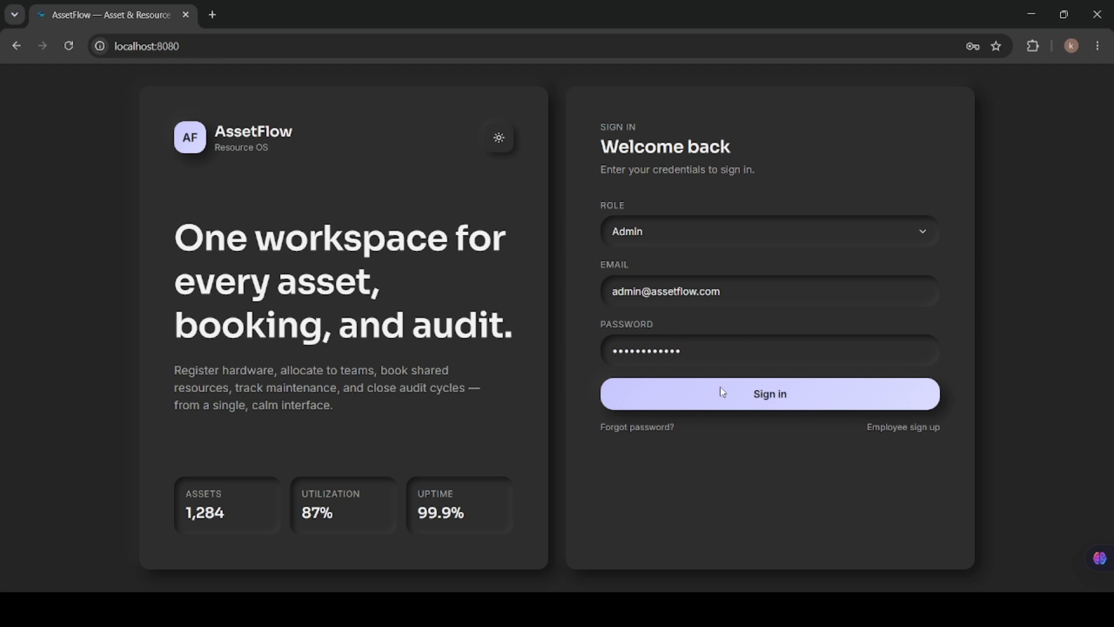
Step: Sign in with the prefilled Admin credentials and review the dashboard down to the recent allocations table
left_click(723, 401)
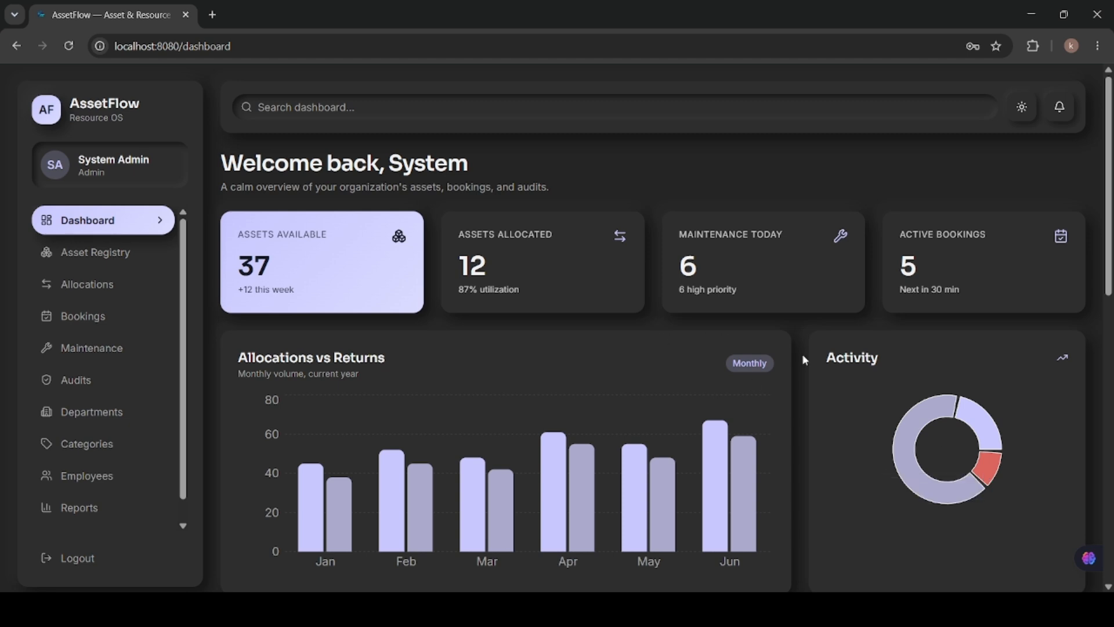
mouse_move(674, 409)
scroll(555, 418, "down", 5)
scroll(554, 418, "down", 6)
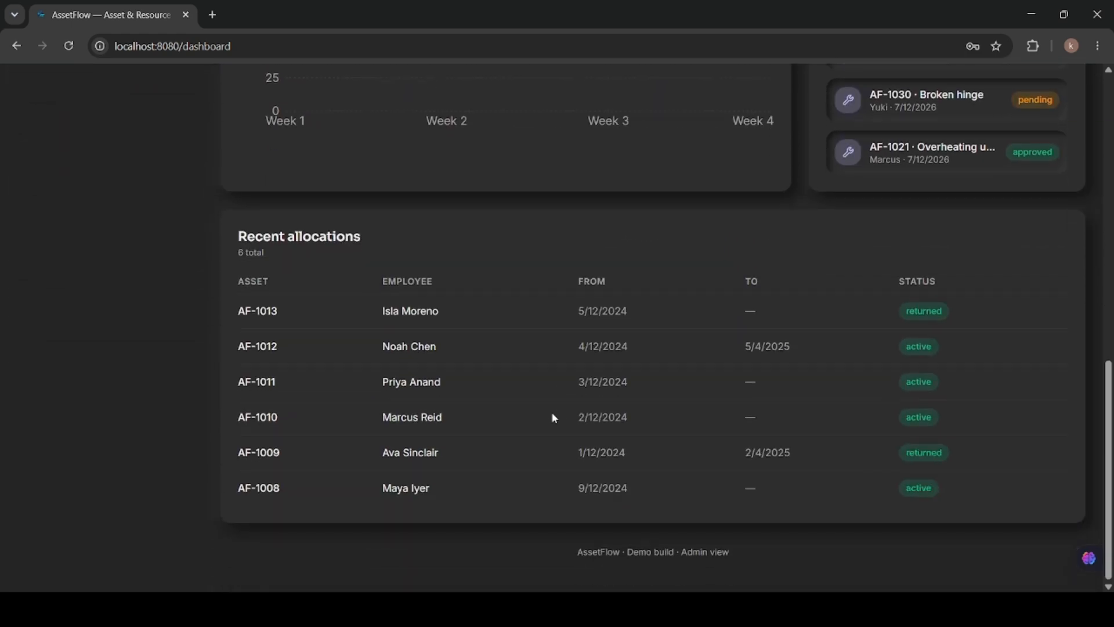
scroll(552, 415, "up", 12)
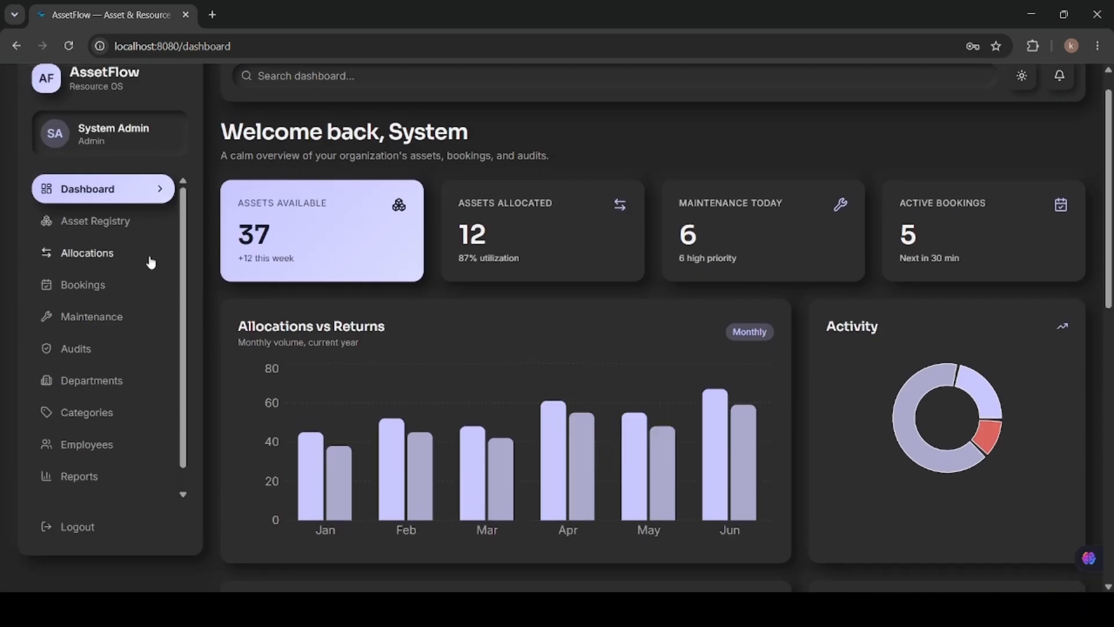
Step: Go to the Asset Registry, open the form for registering a new asset, and look through the asset list
left_click(113, 221)
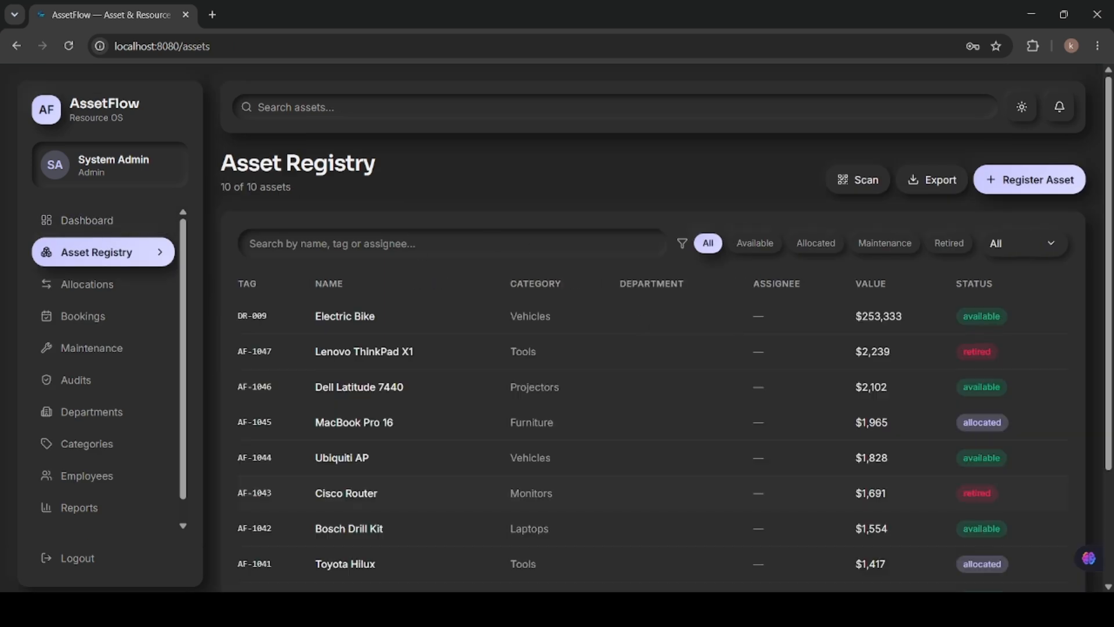
left_click(1047, 182)
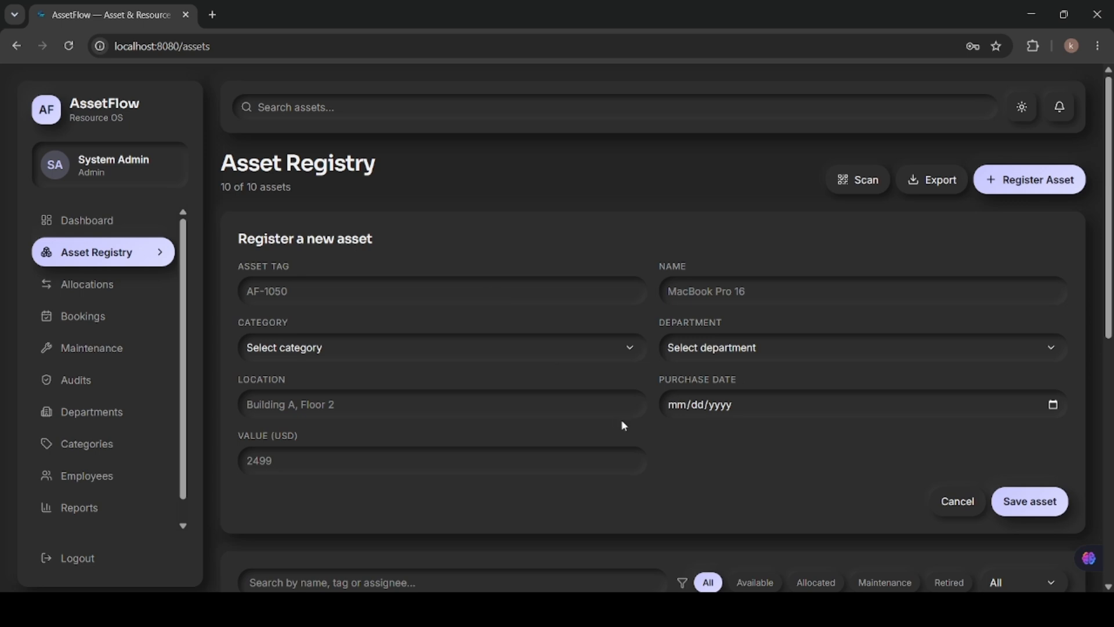
scroll(676, 472, "down", 3)
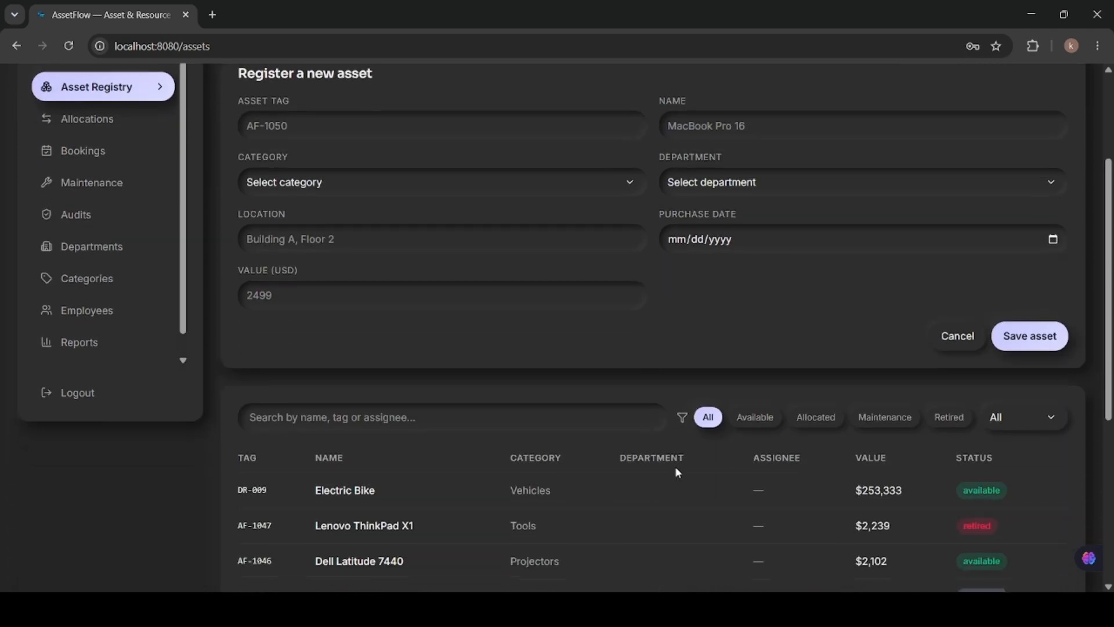
scroll(678, 472, "down", 3)
scroll(677, 472, "down", 3)
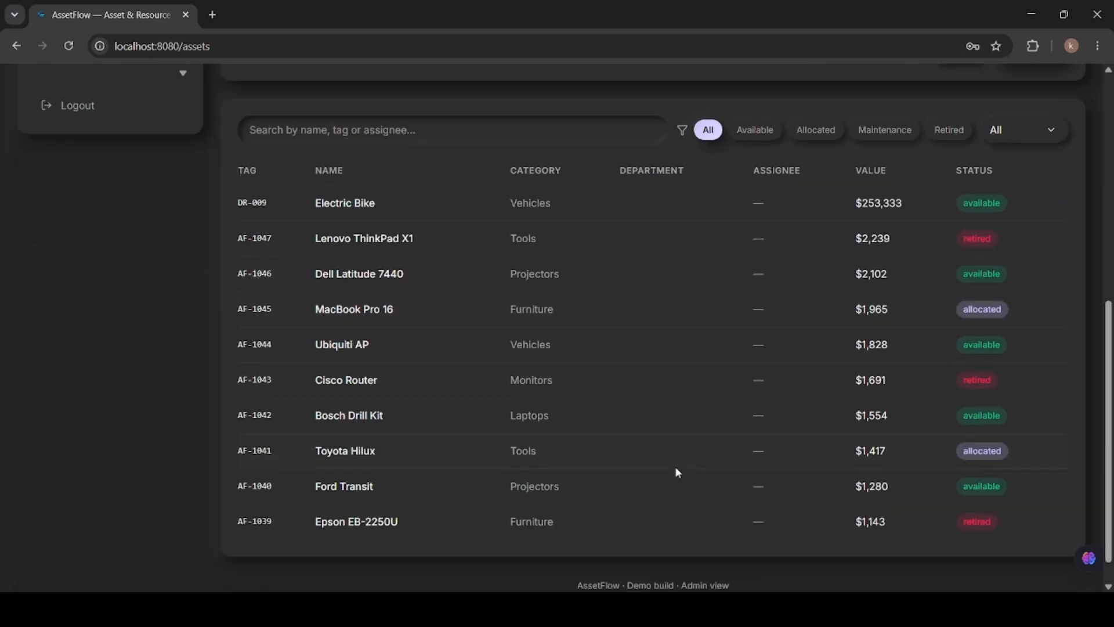
scroll(678, 472, "up", 5)
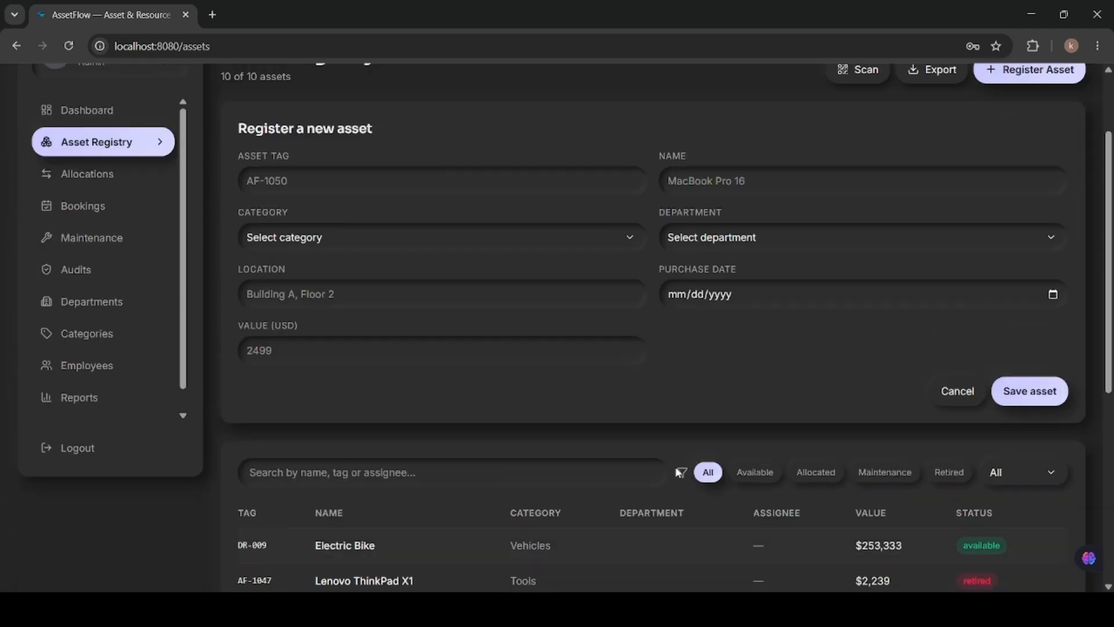
scroll(677, 472, "up", 3)
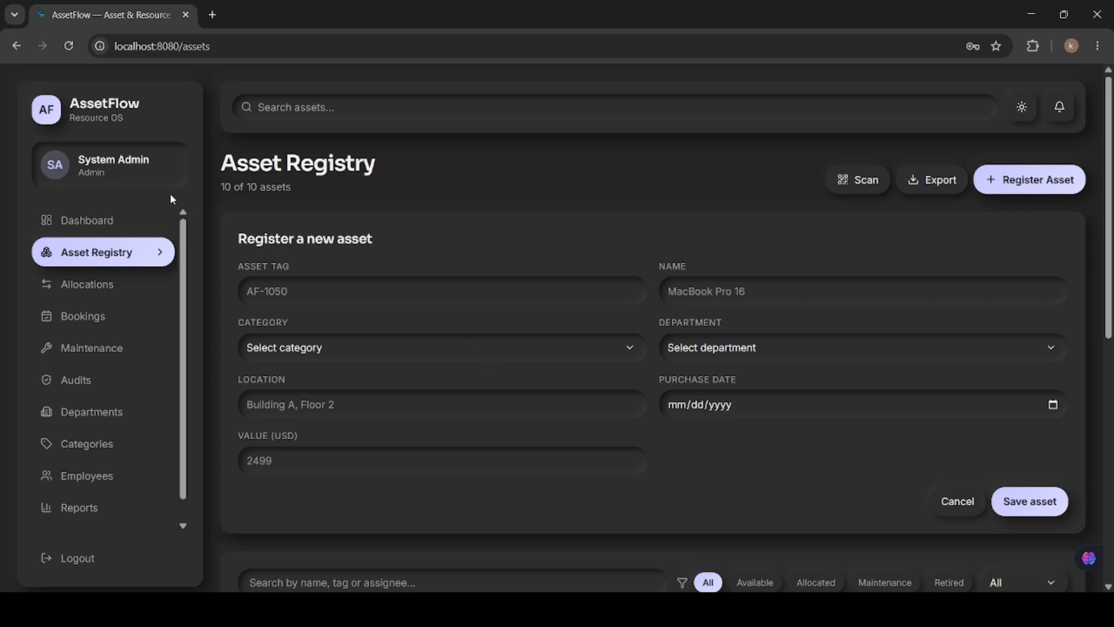
Step: Go to the Allocations page and review the active allocations and pending approvals
left_click(80, 291)
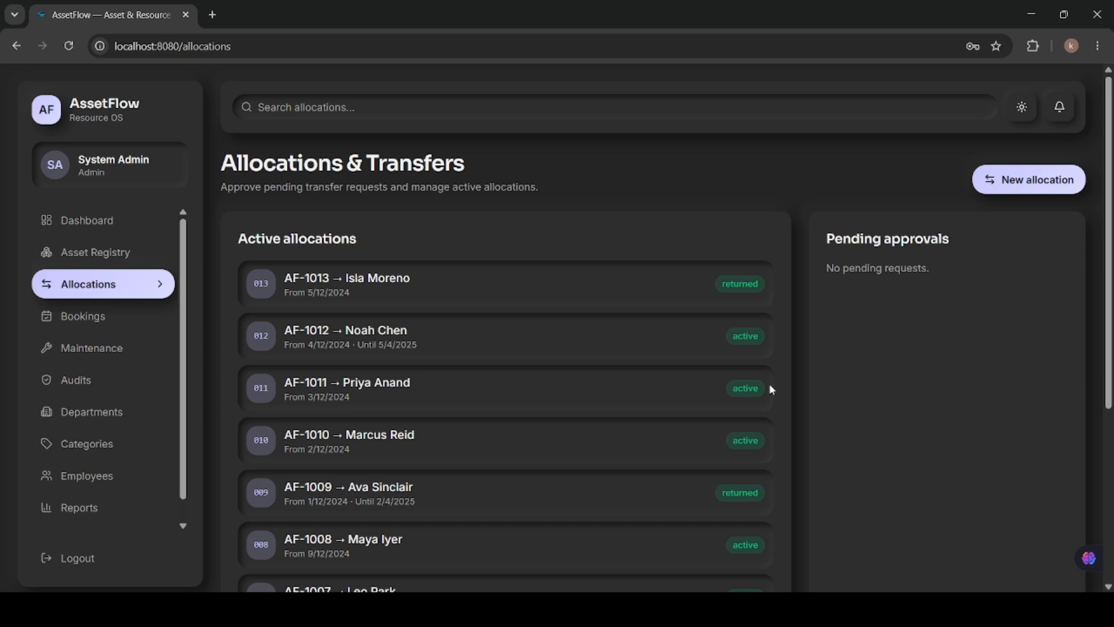
scroll(683, 358, "down", 1)
scroll(683, 358, "up", 1)
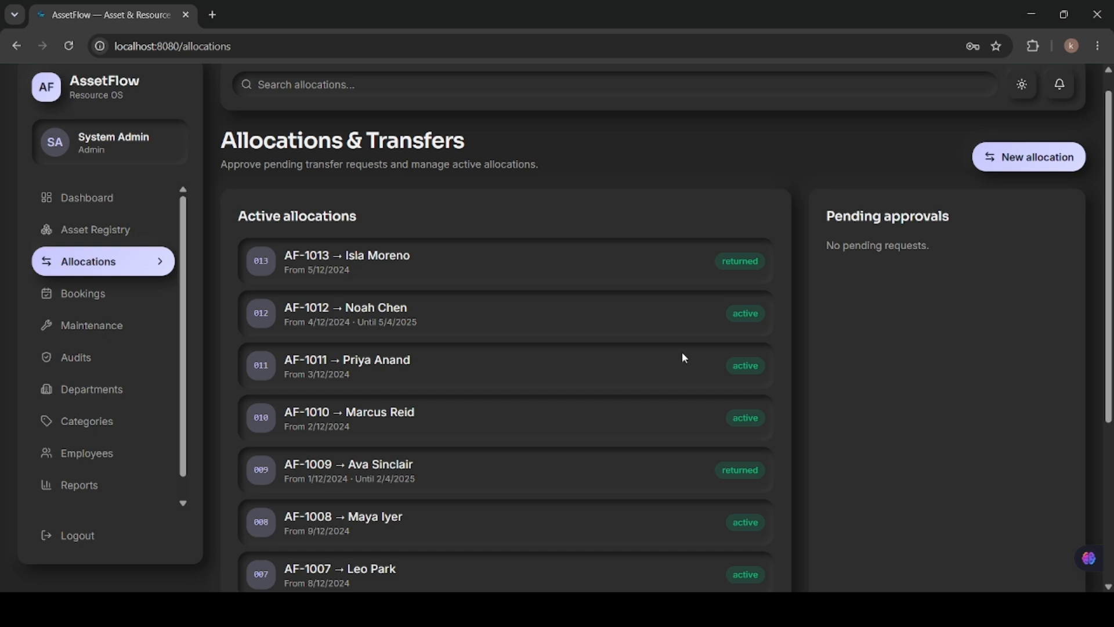
scroll(683, 354, "up", 1)
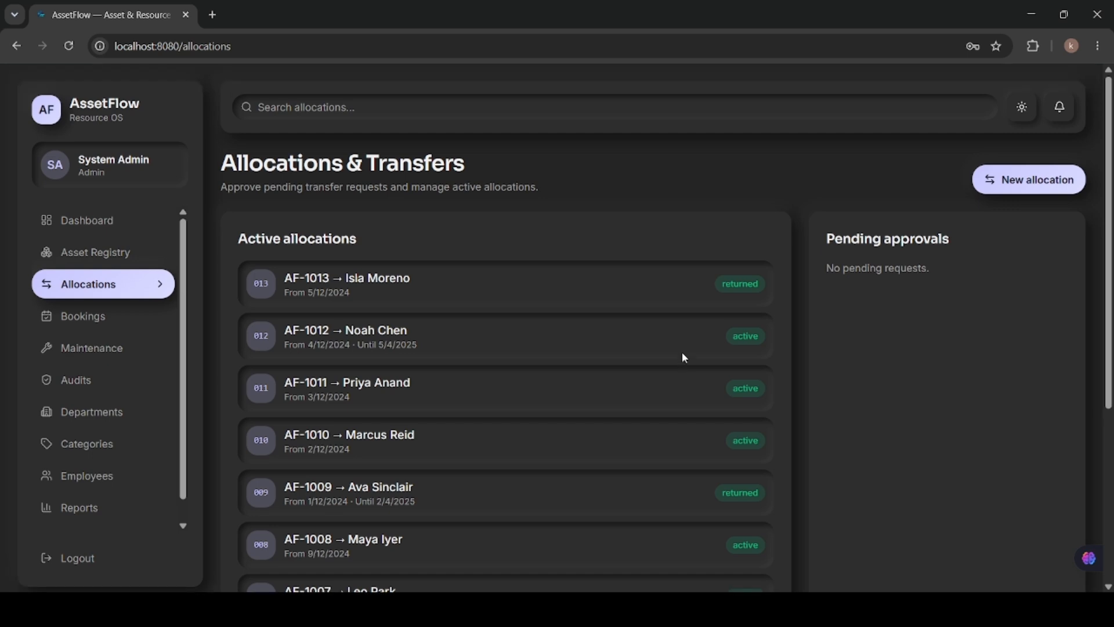
Step: Go to the Bookings page and open the new booking form to view its fields and the weekly schedule
left_click(89, 322)
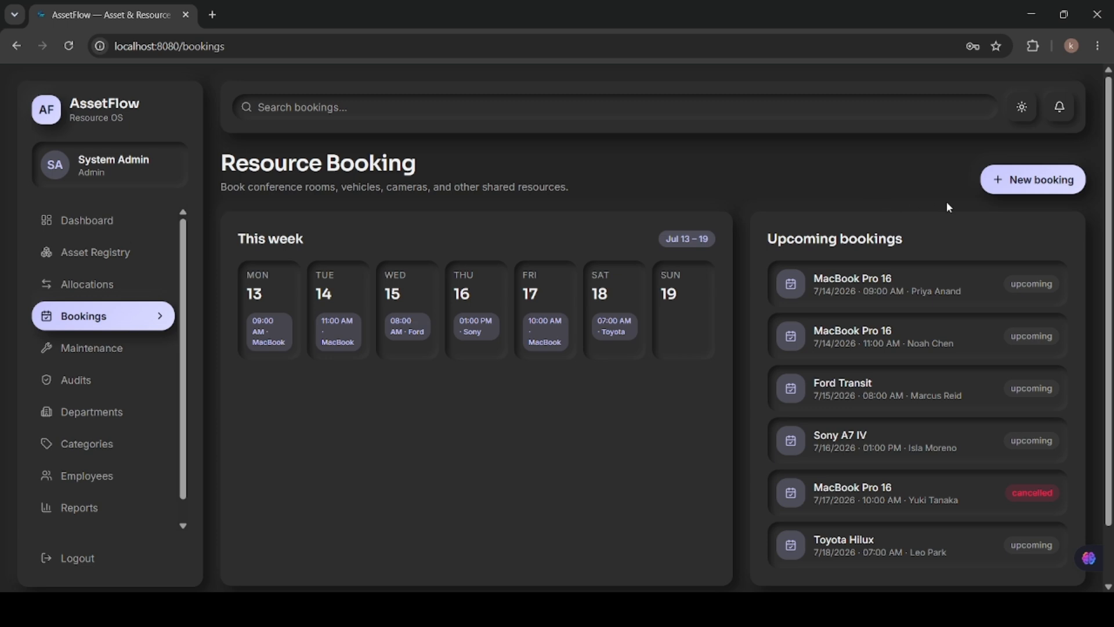
left_click(1024, 177)
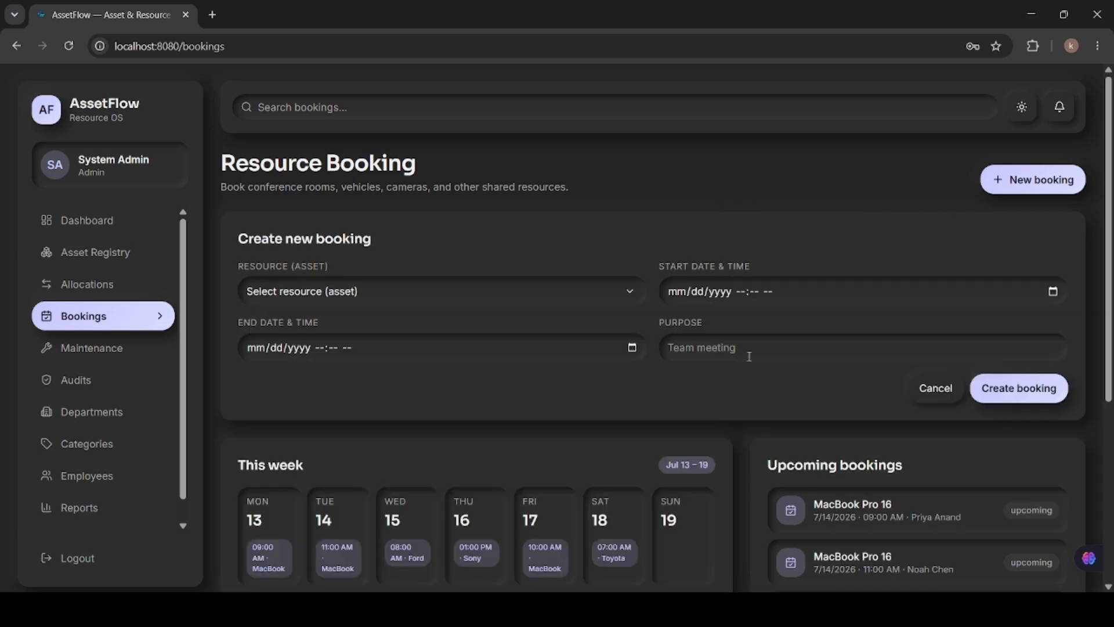
scroll(749, 357, "down", 3)
scroll(749, 360, "up", 3)
Step: Go to the Maintenance page and open the form for raising a request, viewing it alongside the status board
left_click(116, 351)
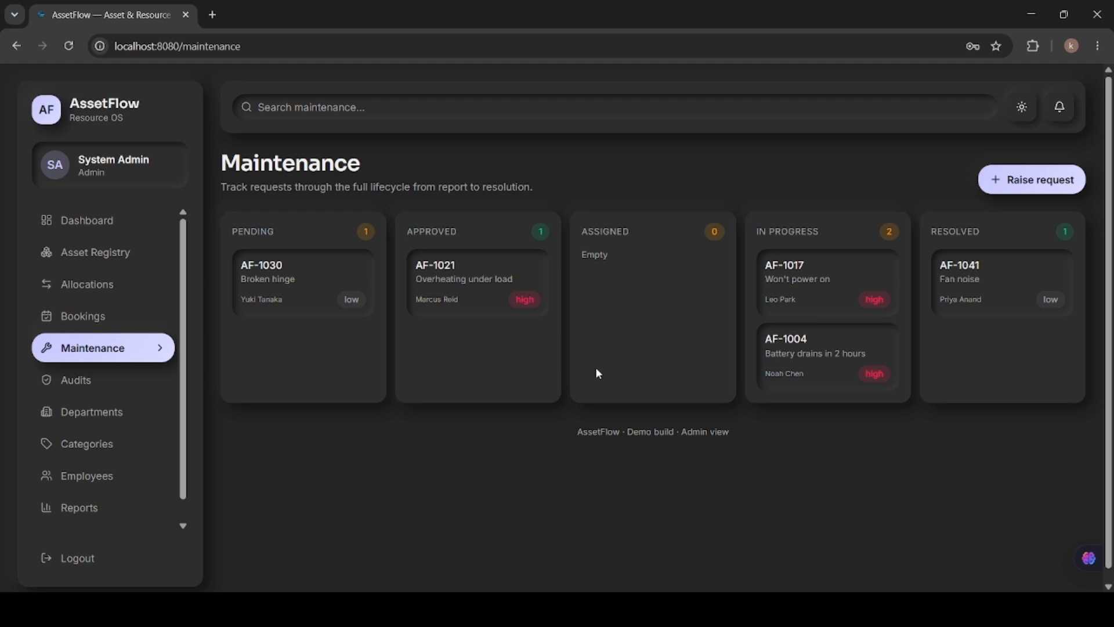
left_click(1043, 180)
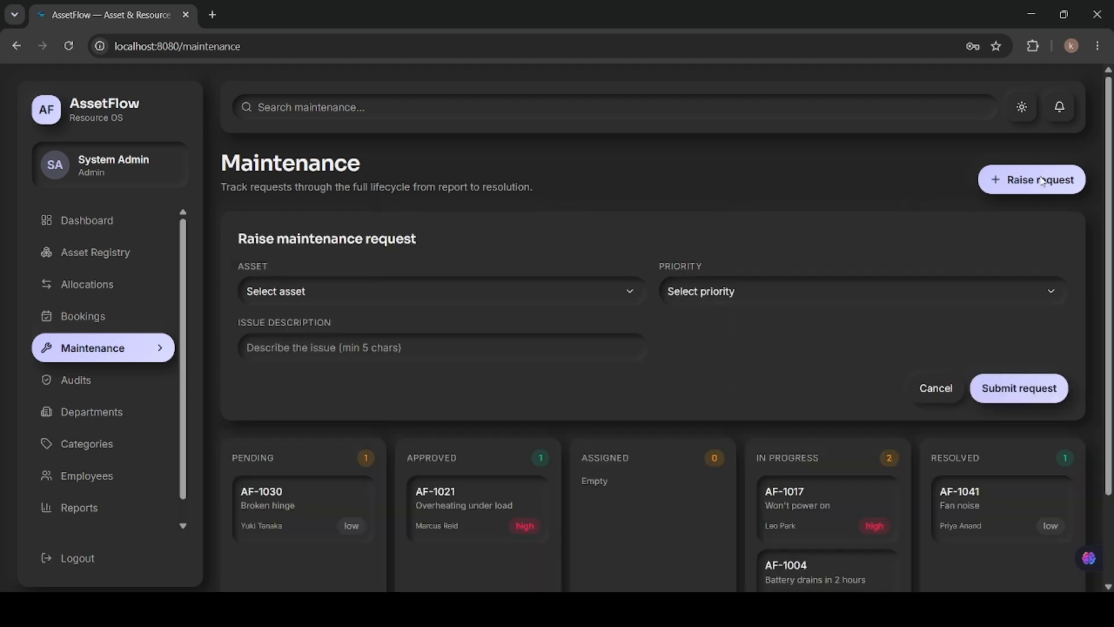
scroll(704, 364, "down", 2)
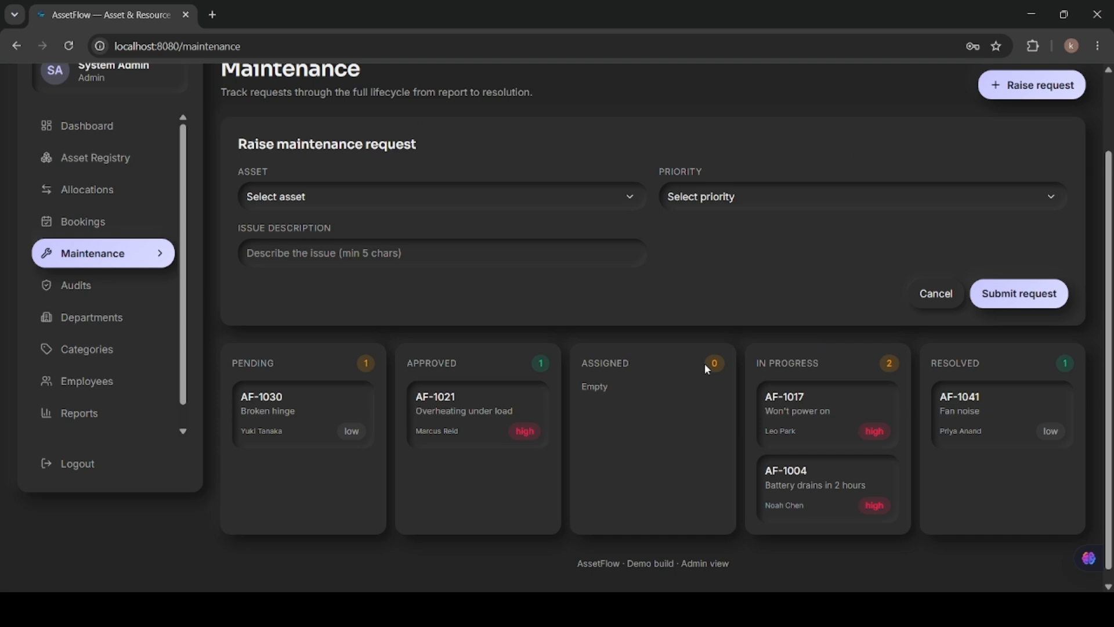
Step: Go to the Audits page, open the new audit cycle form, and look through its auditors list and date fields
left_click(94, 286)
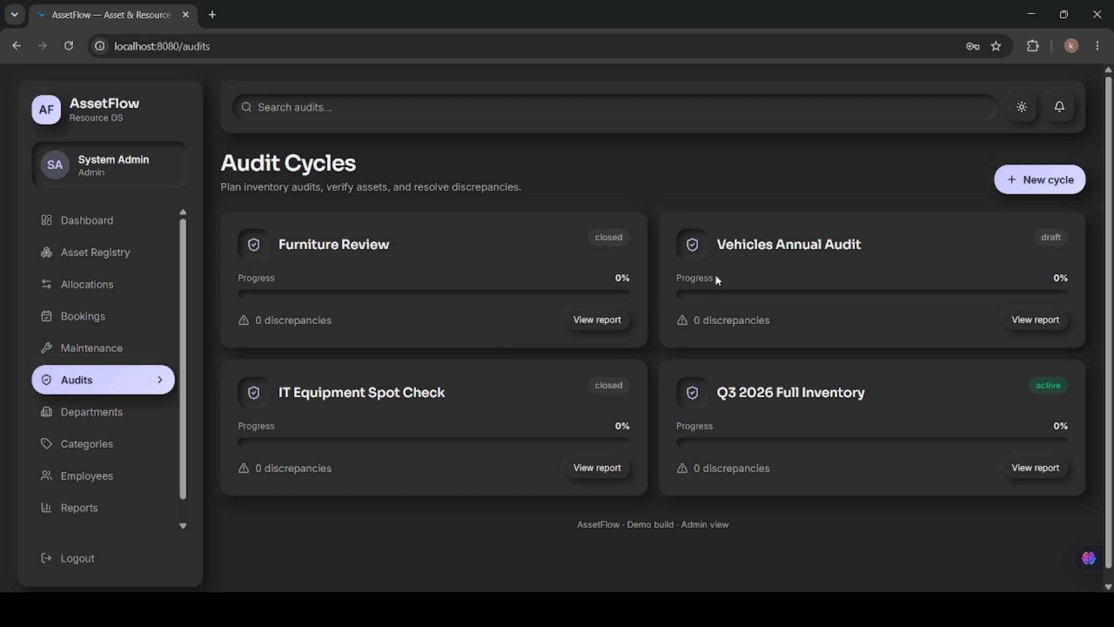
scroll(643, 348, "down", 1)
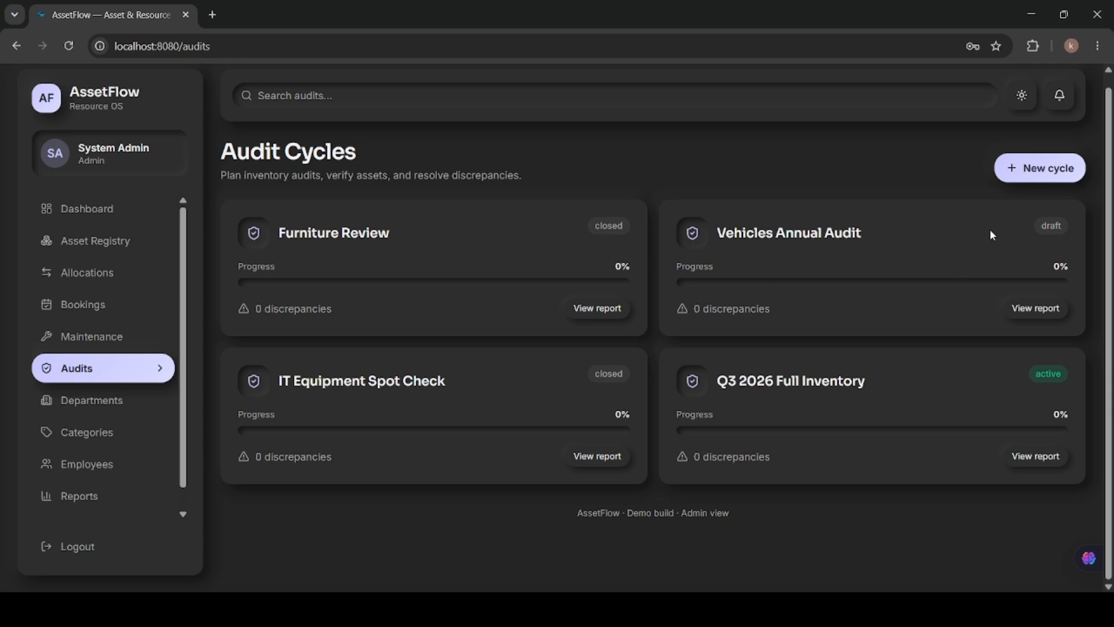
left_click(1044, 174)
scroll(634, 358, "down", 1)
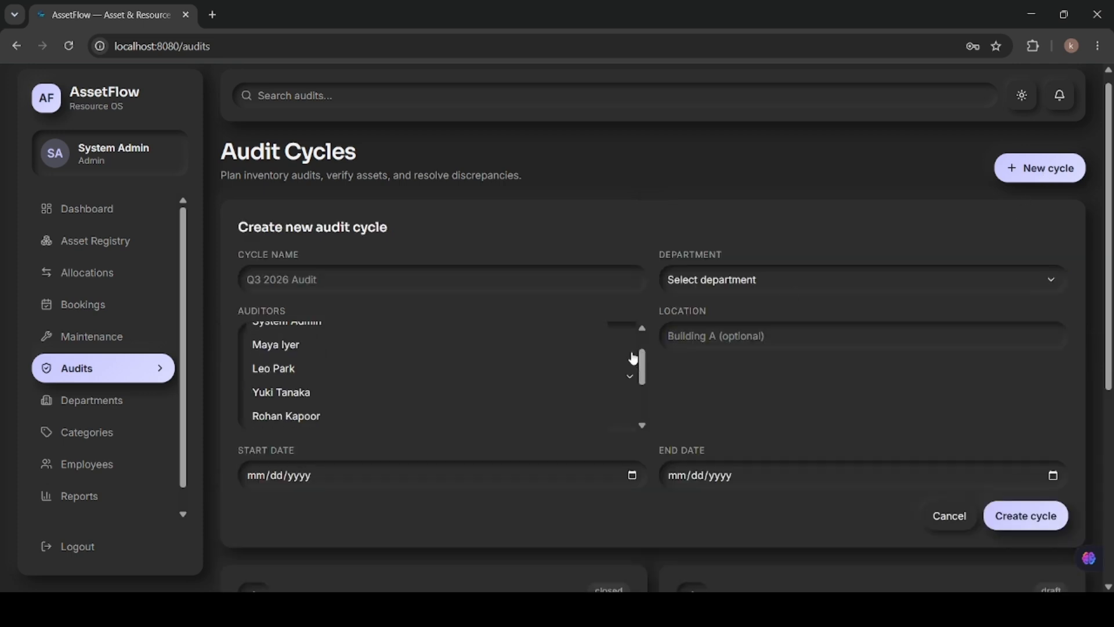
scroll(634, 357, "up", 2)
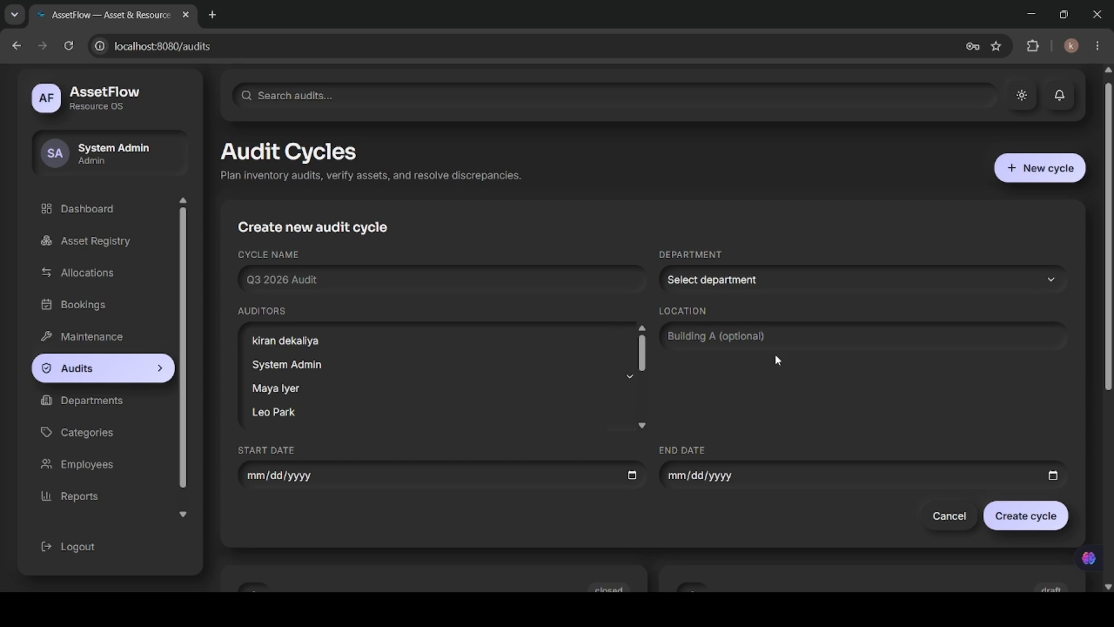
scroll(775, 353, "down", 1)
scroll(778, 360, "down", 1)
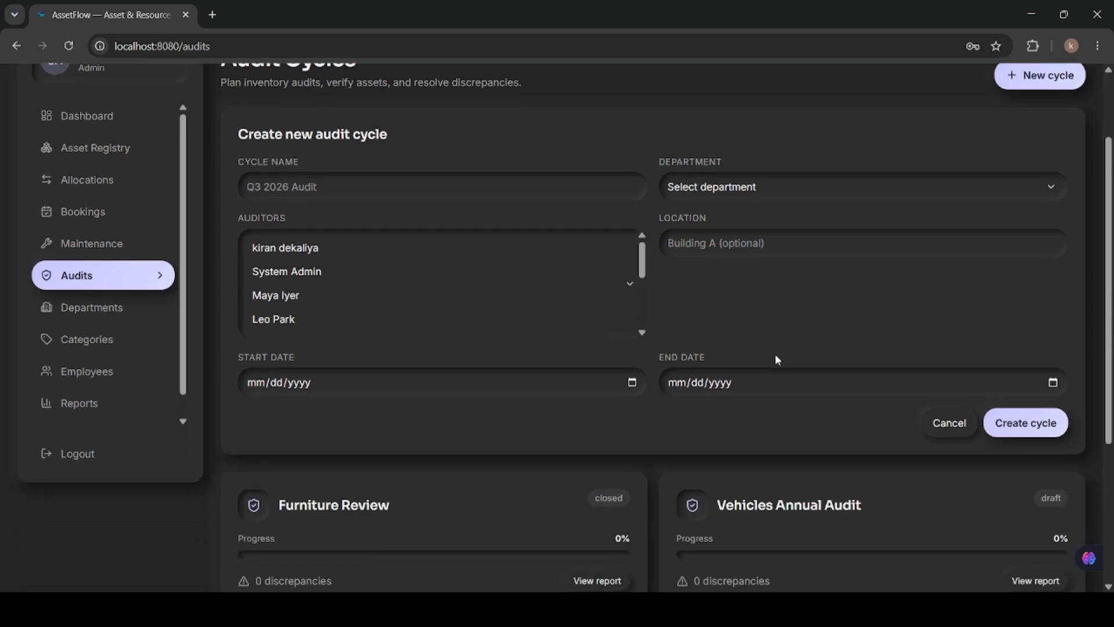
Step: Go to the Departments page, open the new department form, and review the department cards
left_click(89, 307)
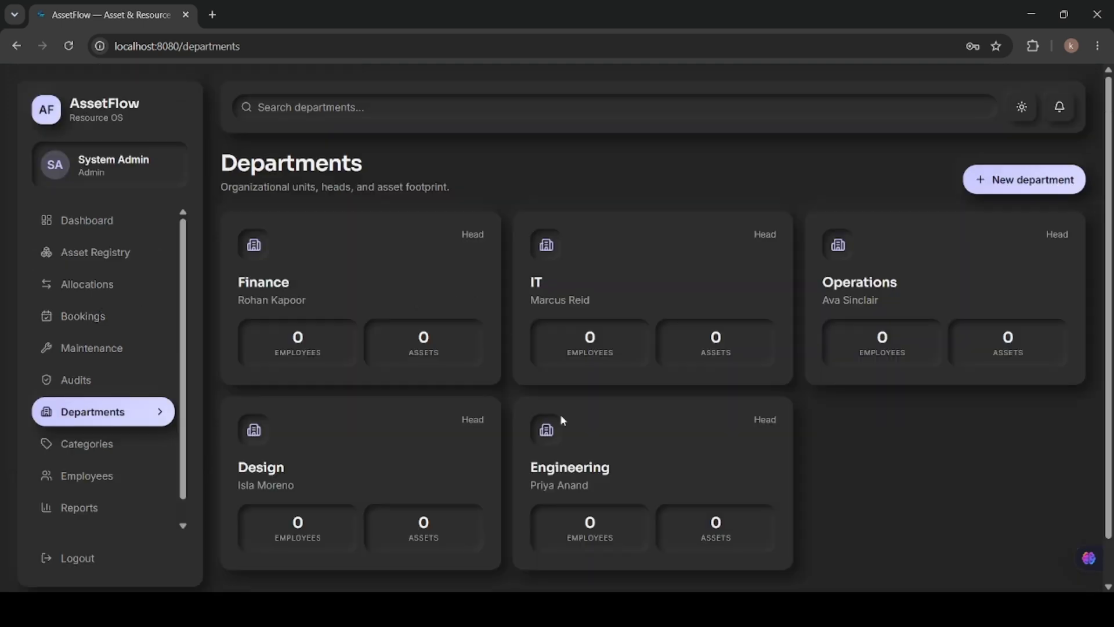
left_click(1003, 181)
scroll(697, 353, "down", 2)
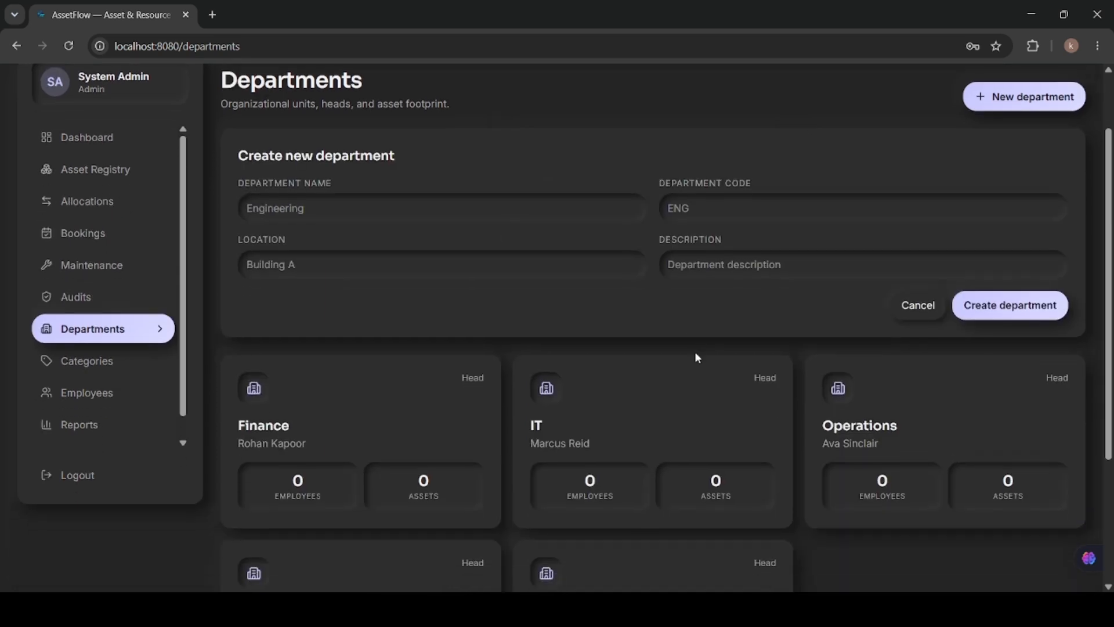
scroll(697, 357, "down", 1)
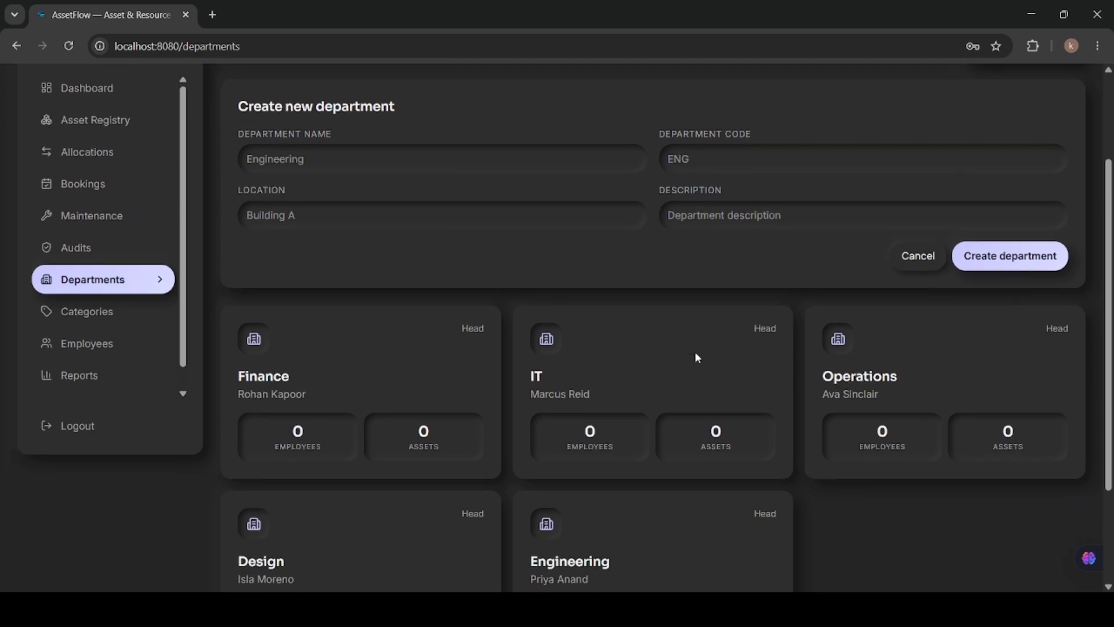
scroll(697, 357, "up", 1)
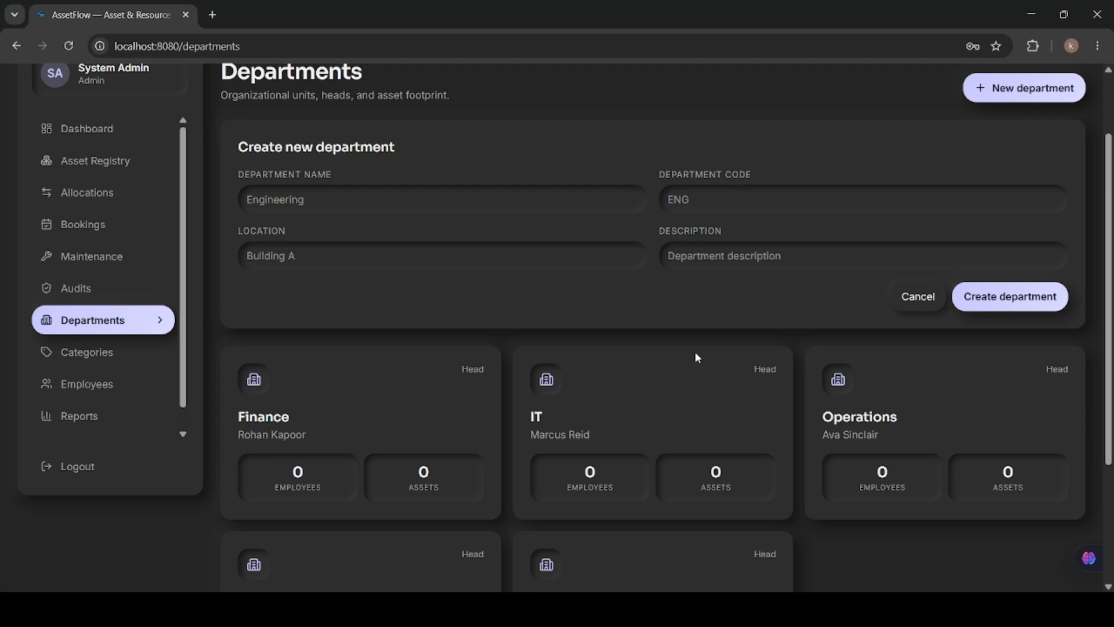
scroll(697, 358, "down", 3)
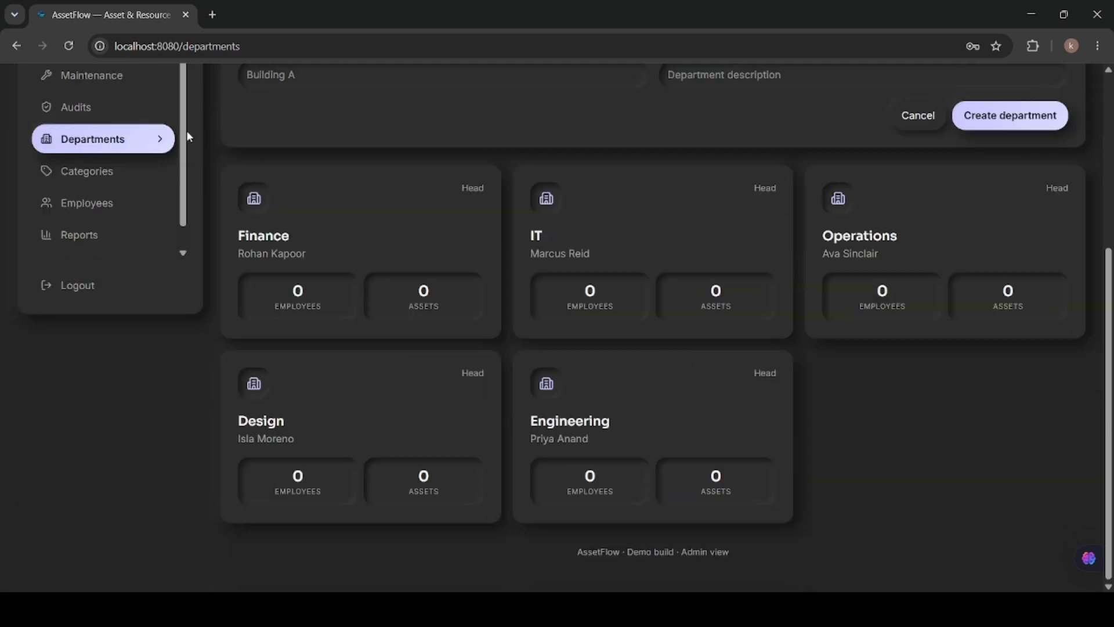
Step: Go to the asset Categories page and open the new category form
left_click(87, 171)
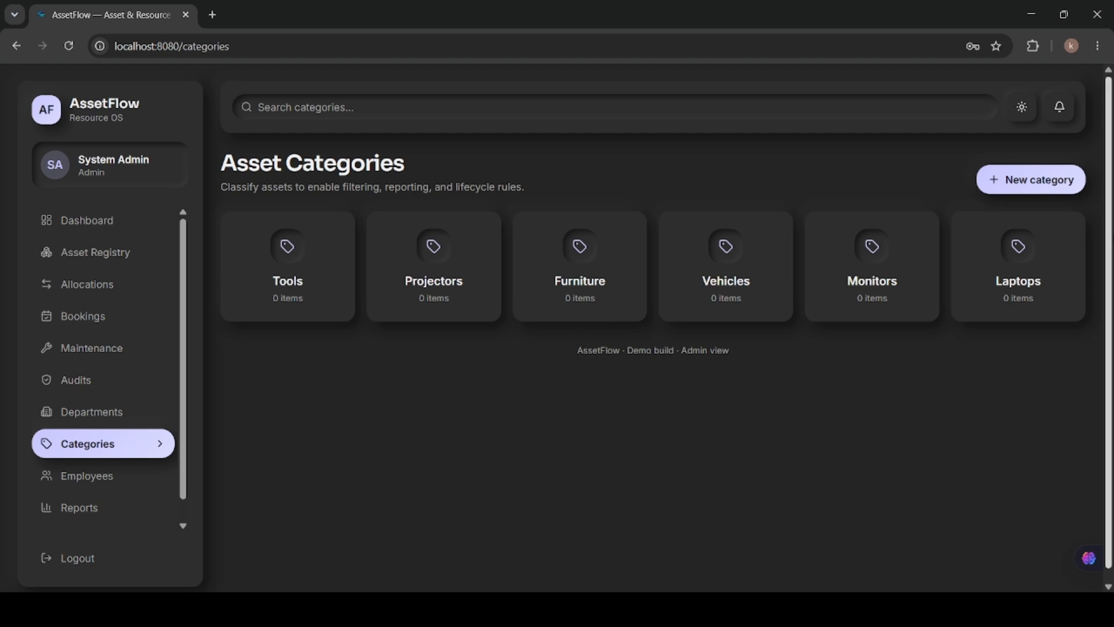
left_click(1036, 183)
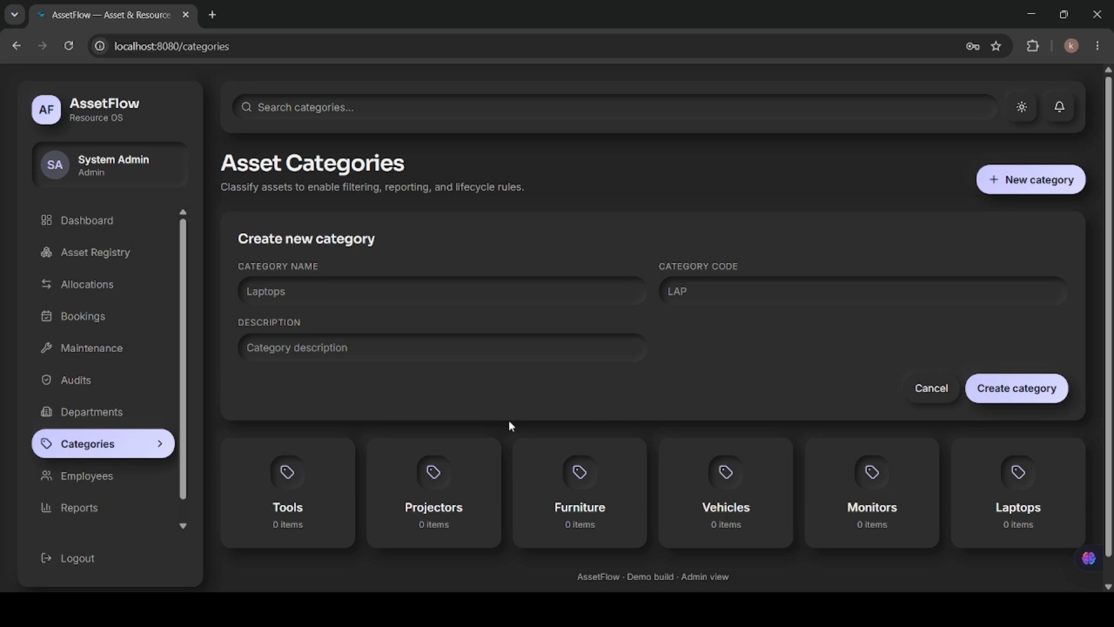
Step: Go to the Employees directory, open the form for inviting a new employee, and review its fields and the employee list
left_click(55, 485)
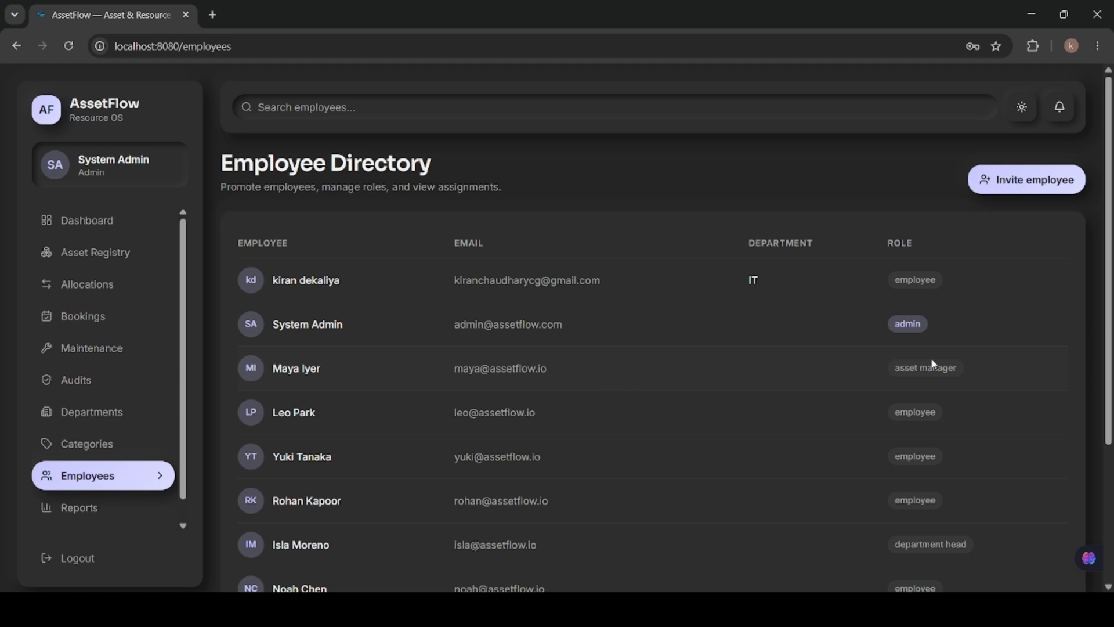
left_click(1025, 183)
scroll(731, 386, "down", 2)
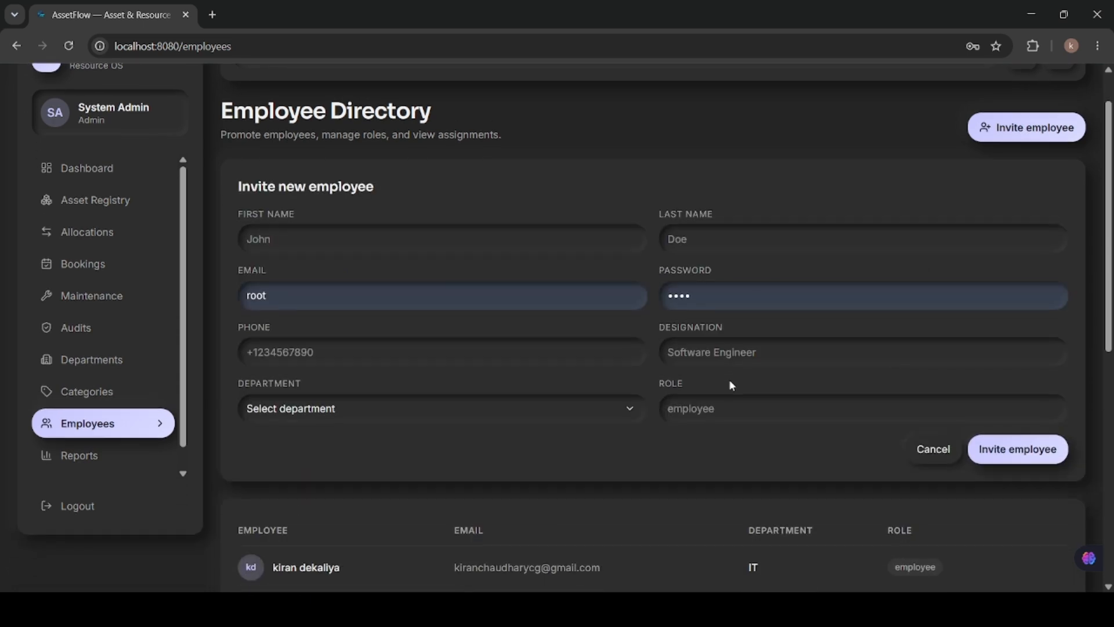
scroll(730, 385, "down", 1)
scroll(731, 385, "up", 1)
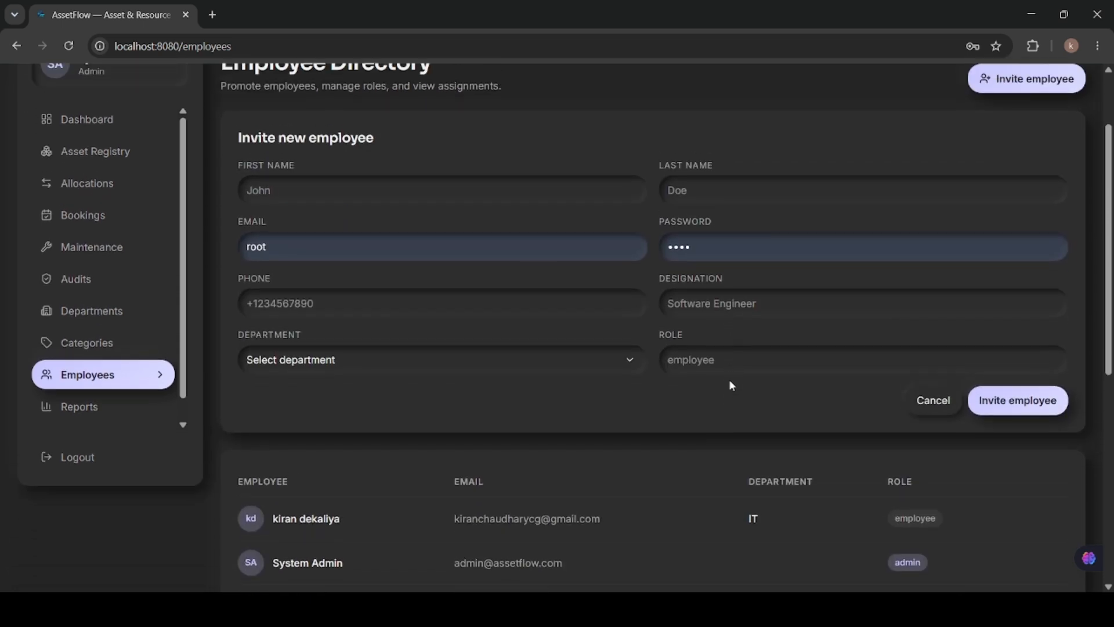
scroll(730, 386, "down", 2)
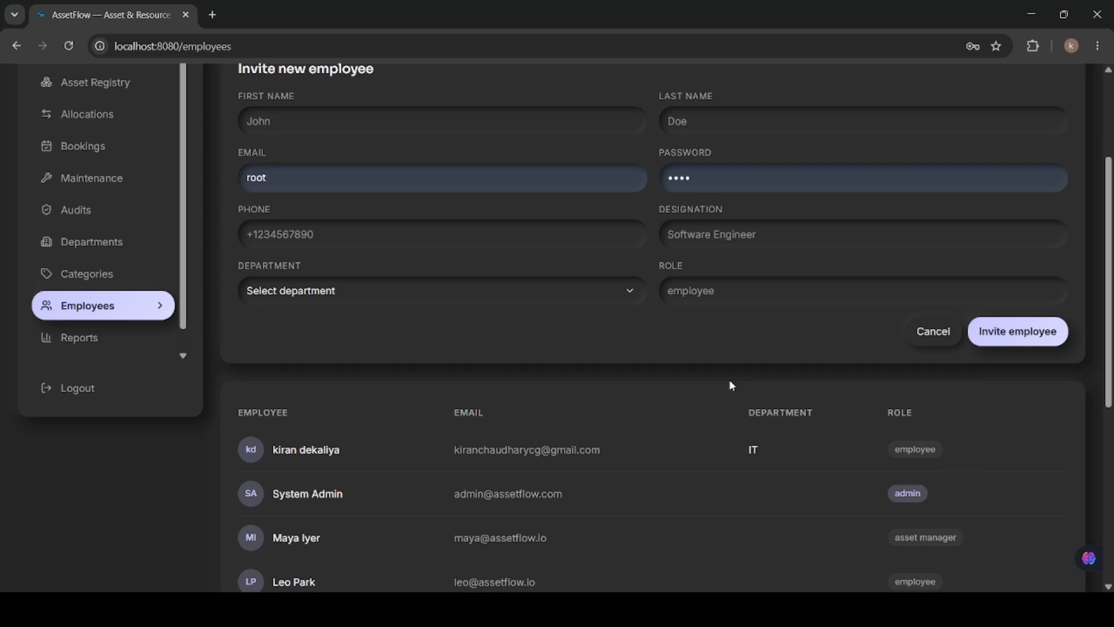
Step: View the asset utilization and maintenance volume reports, and open the Notifications page
left_click(87, 338)
mouse_move(563, 406)
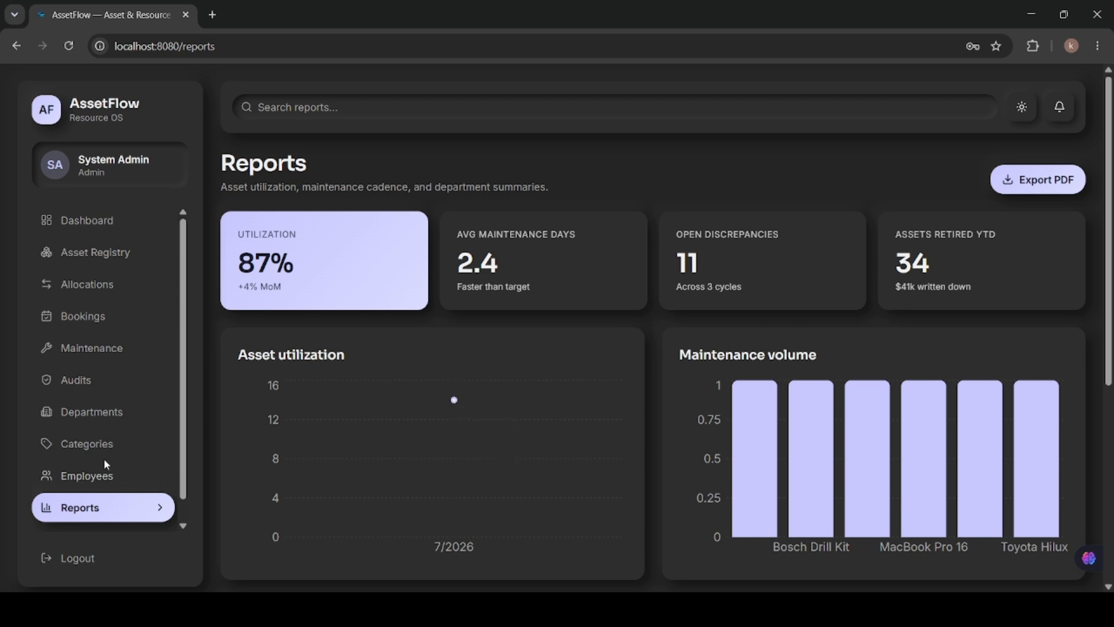
scroll(103, 458, "down", 1)
left_click(96, 516)
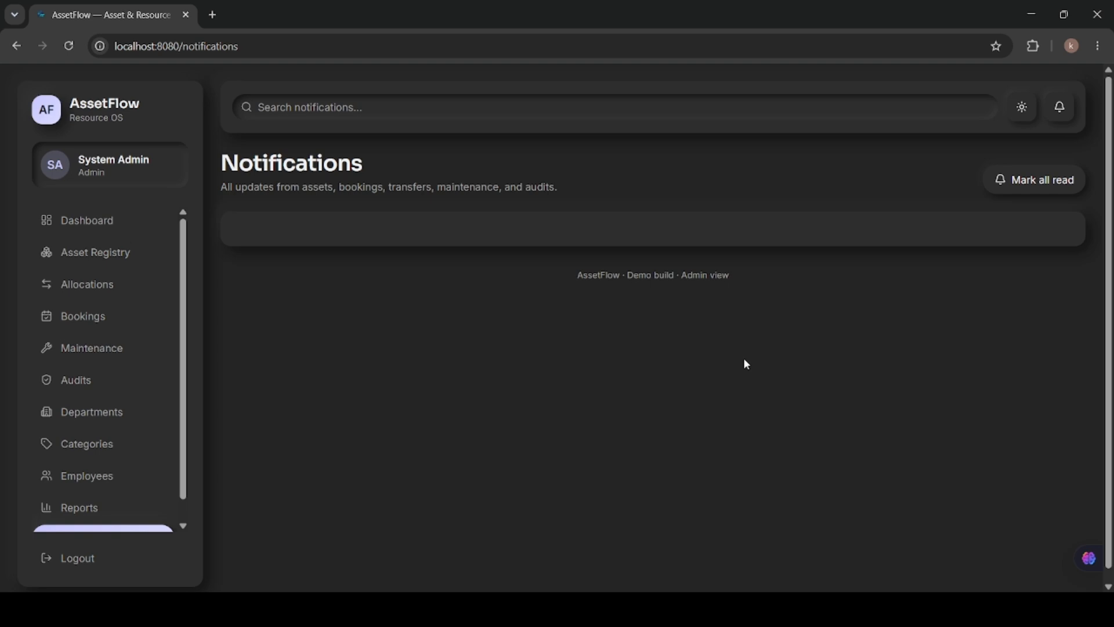
Step: Return to the Dashboard and review the allocations chart, utilization trend and live activity
left_click(98, 220)
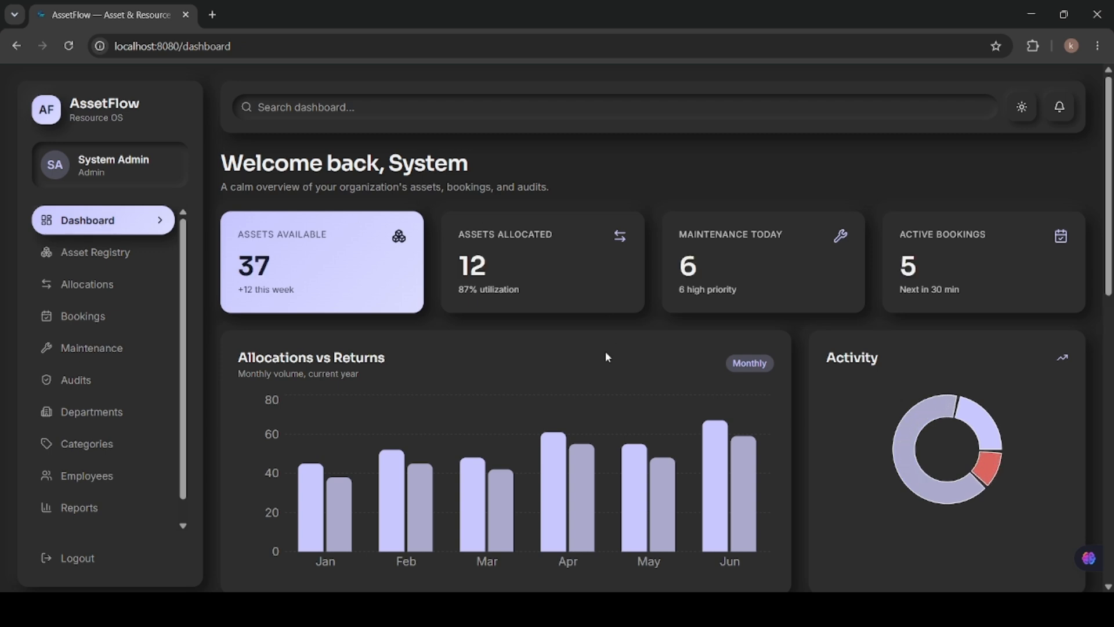
scroll(605, 351, "down", 3)
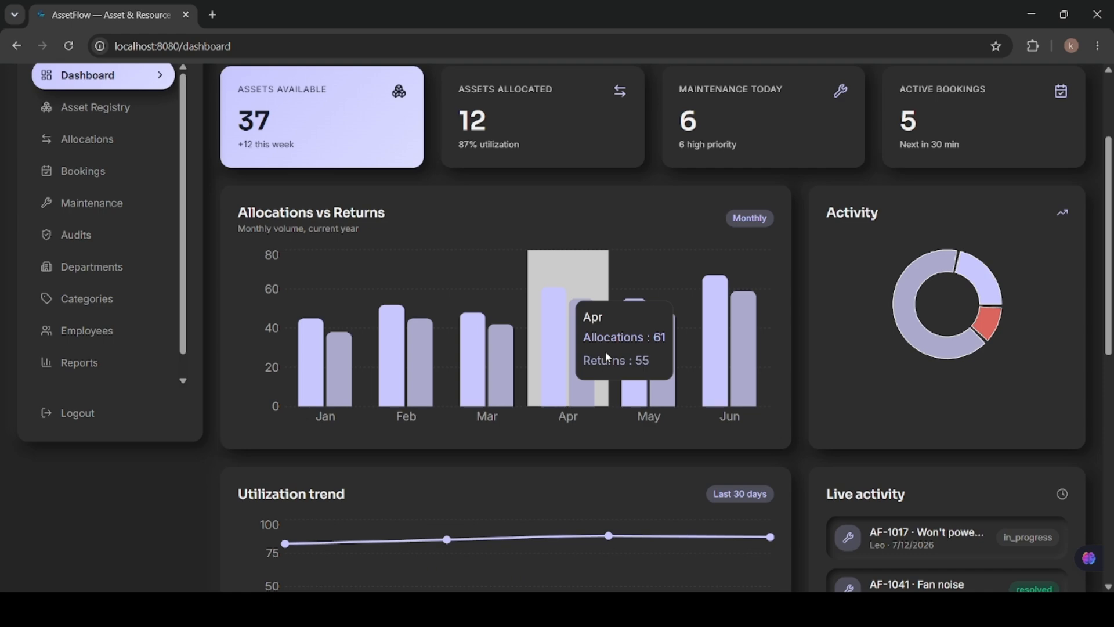
scroll(606, 356, "down", 1)
scroll(607, 356, "down", 1)
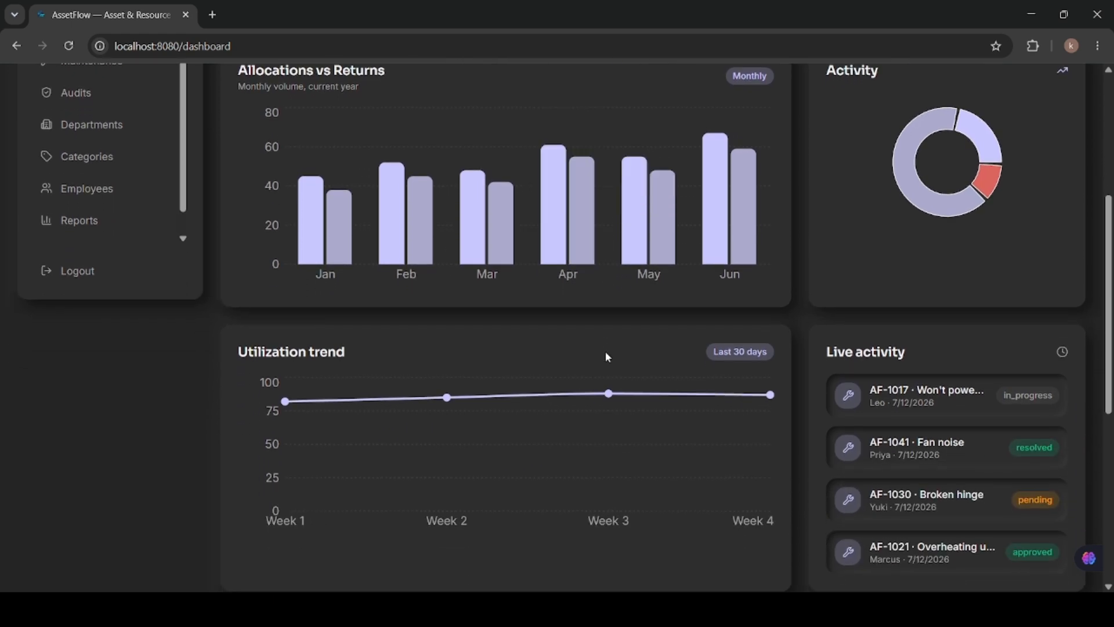
scroll(607, 356, "down", 1)
scroll(607, 356, "up", 6)
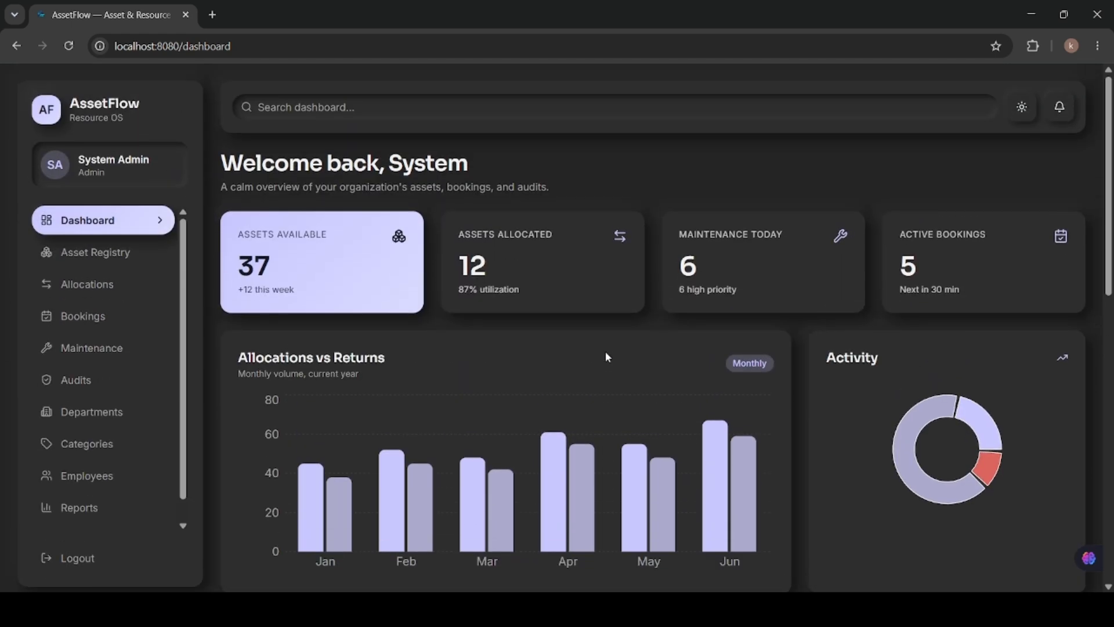